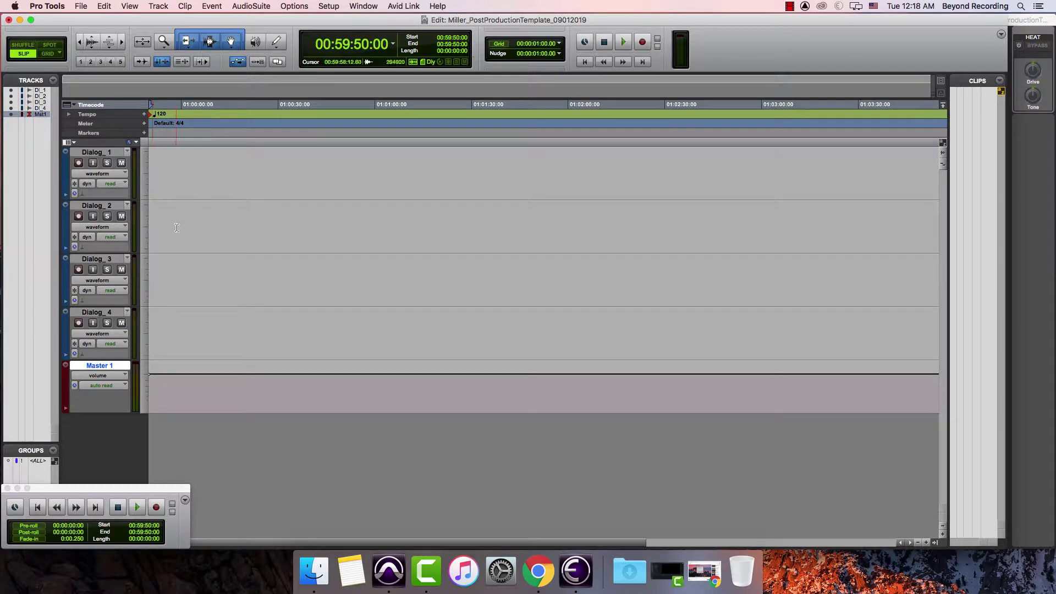
Select Dialog_1 through Dialog_4 together as one track selection.
{"action": "left_click", "coordinate": [100, 154]}
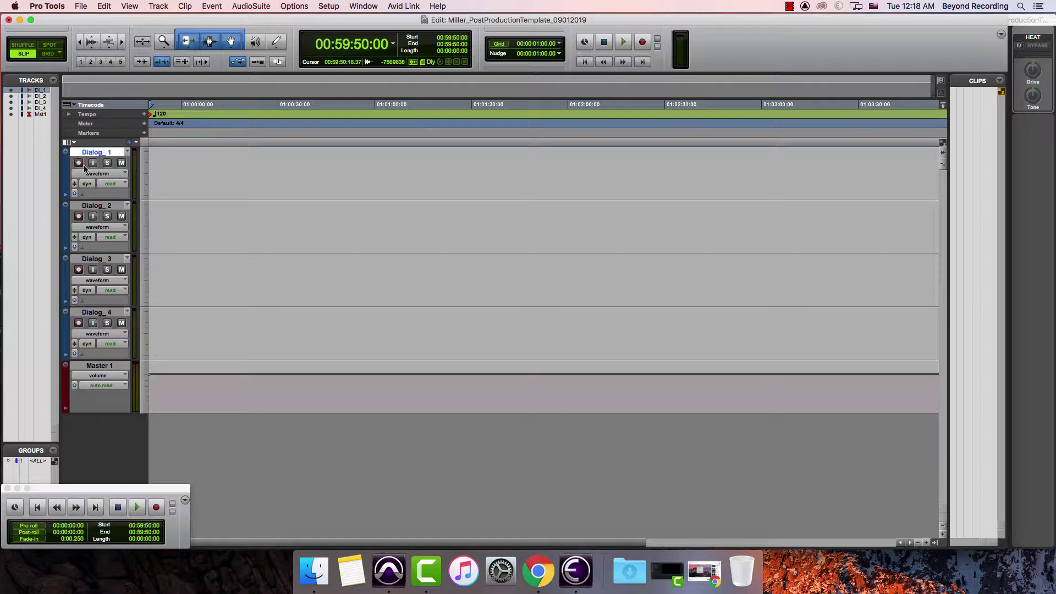
{"action": "left_click", "coordinate": [101, 313], "text": "shift"}
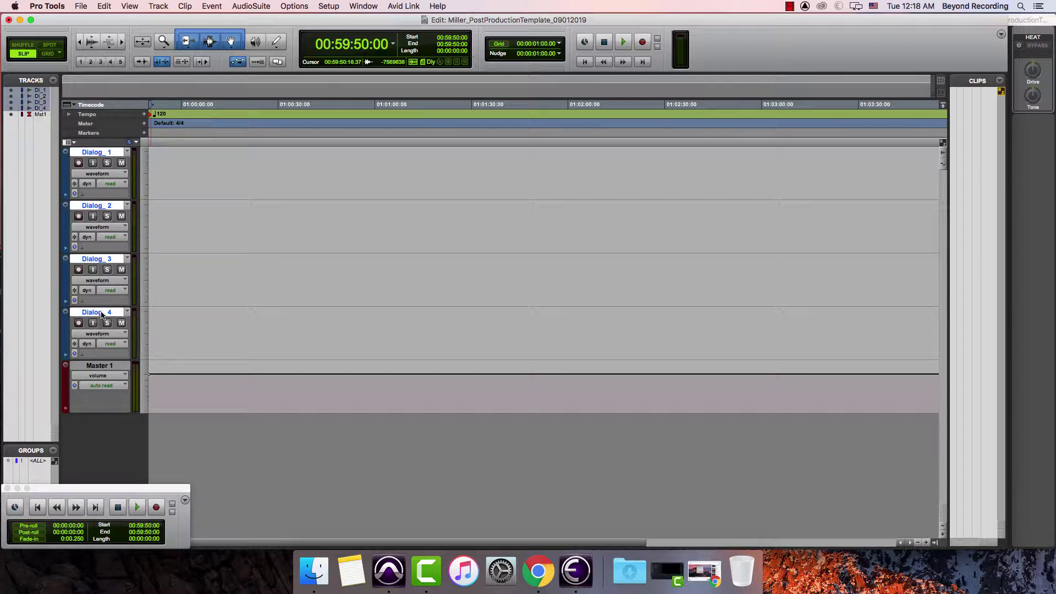
Turn on the I/O view column and select all tracks down to Master 1.
{"action": "left_click", "coordinate": [75, 144]}
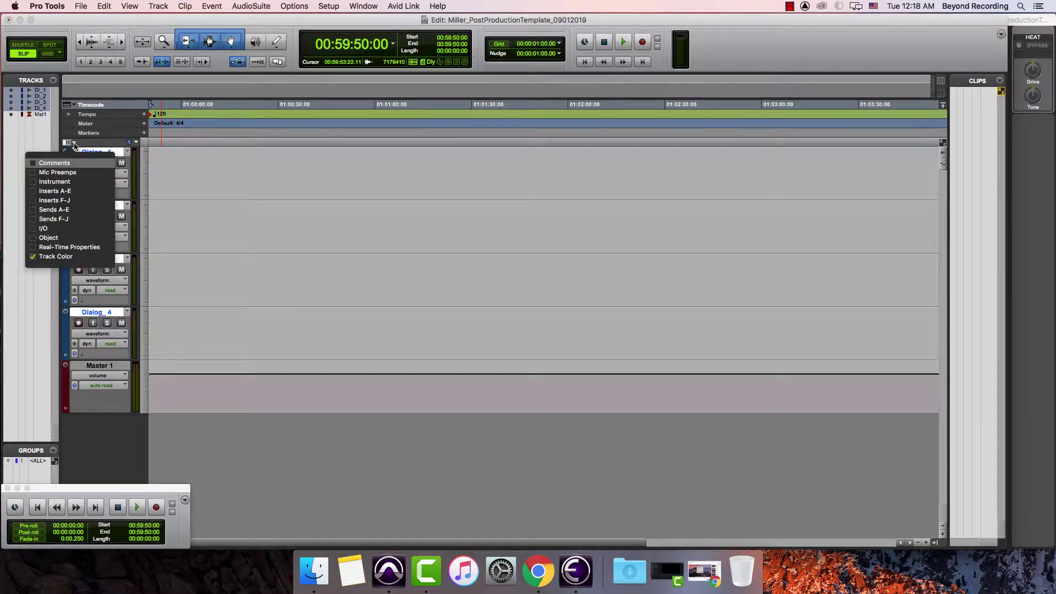
{"action": "left_click", "coordinate": [55, 228]}
{"action": "left_click", "coordinate": [241, 183]}
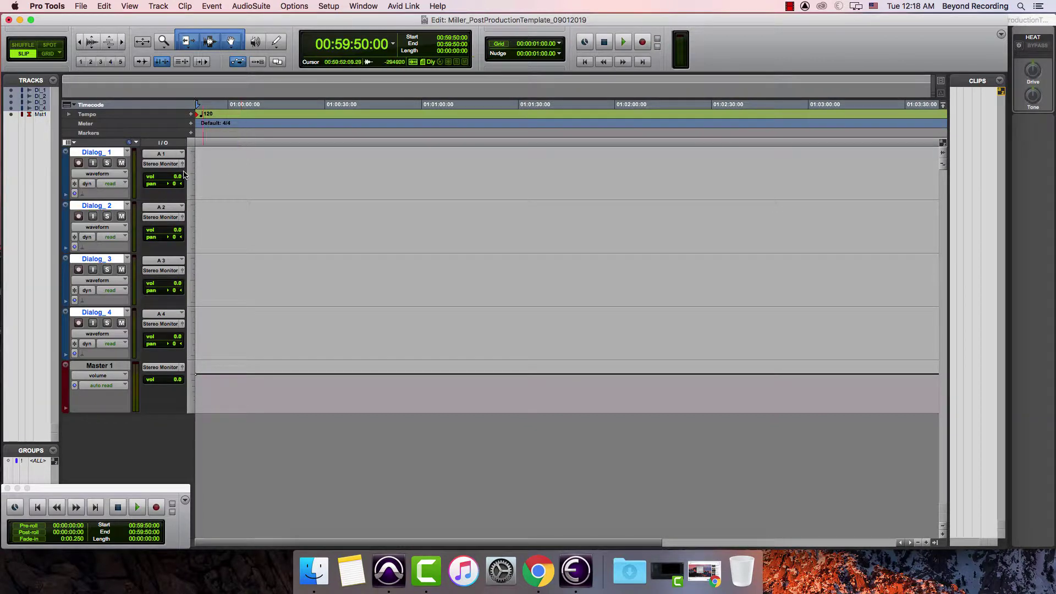
{"action": "left_click", "coordinate": [102, 315], "text": "alt"}
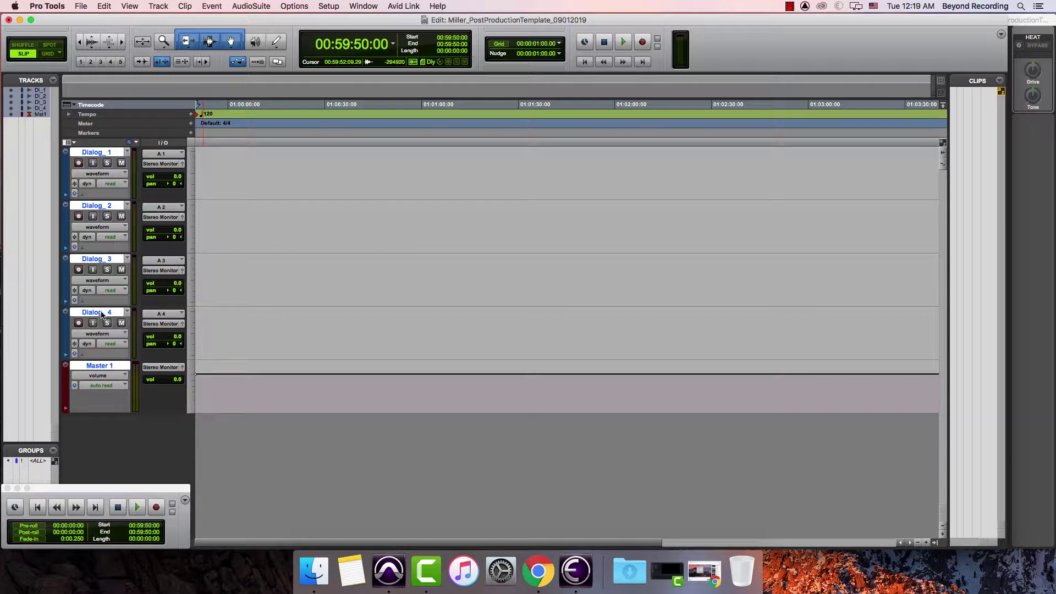
From Dialog_1's output selector, start a new stereo aux input track named Dialog_Bus.
{"action": "left_click", "coordinate": [156, 164]}
{"action": "mouse_move", "coordinate": [157, 165]}
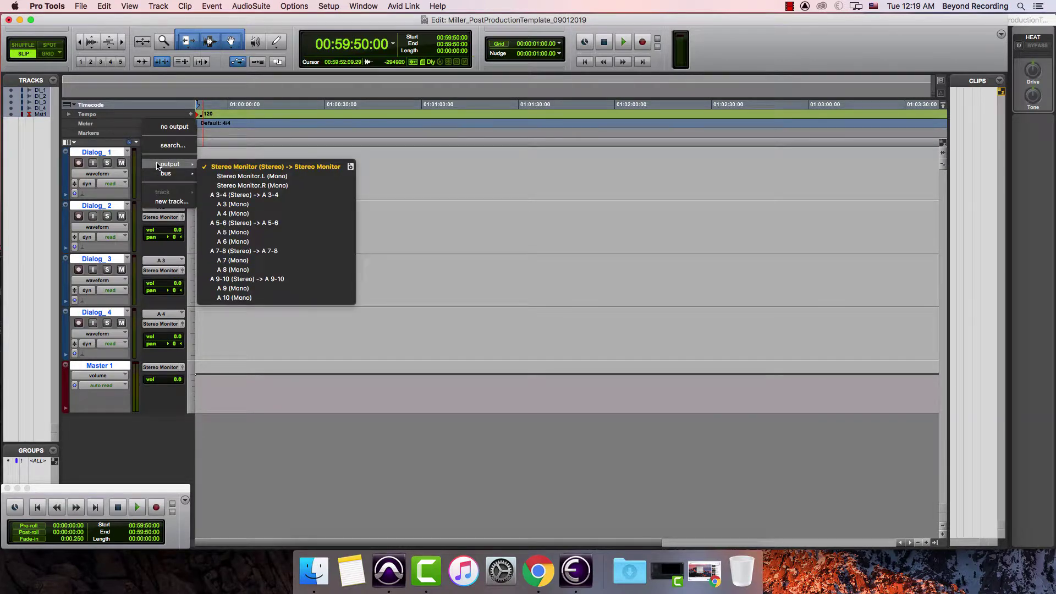
{"action": "left_click", "coordinate": [162, 202]}
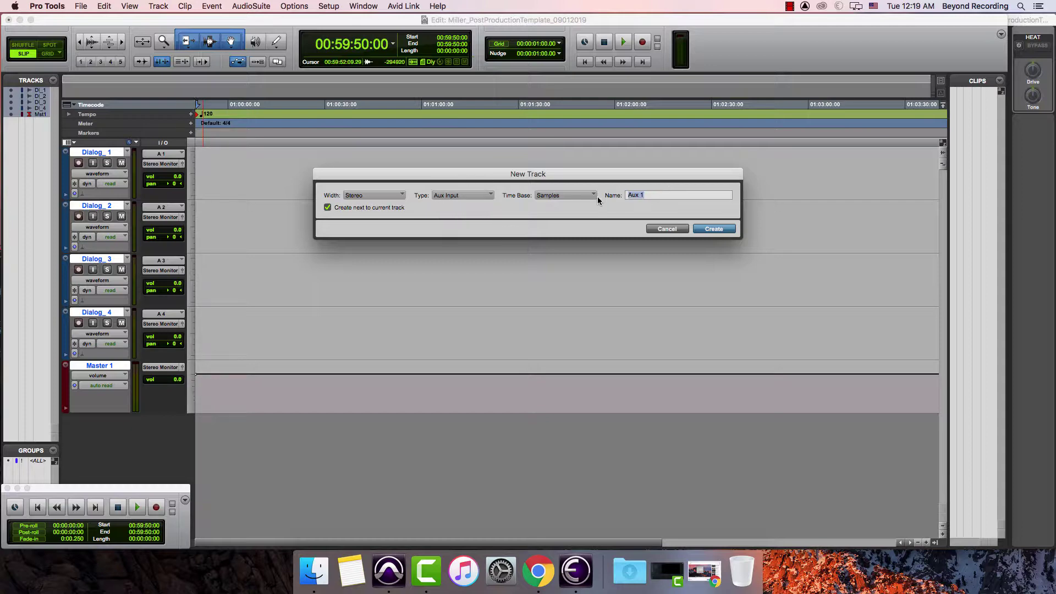
{"action": "type", "text": "Dialog_Bus"}
Create the Dialog_Bus aux track and move it down to sit just above Master 1.
{"action": "left_click", "coordinate": [713, 229]}
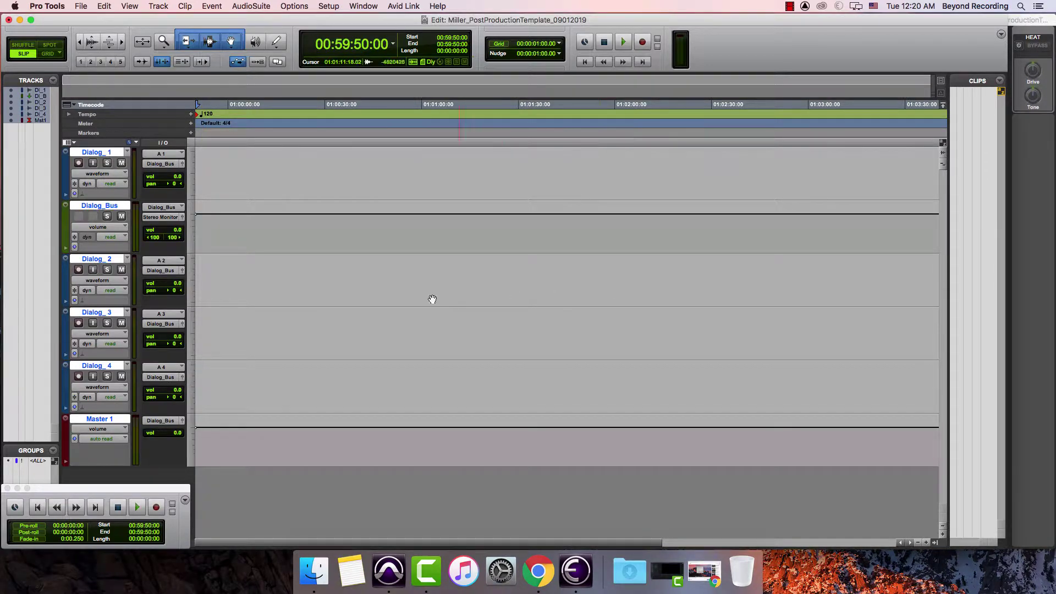
{"action": "left_click", "coordinate": [109, 207], "text": "alt"}
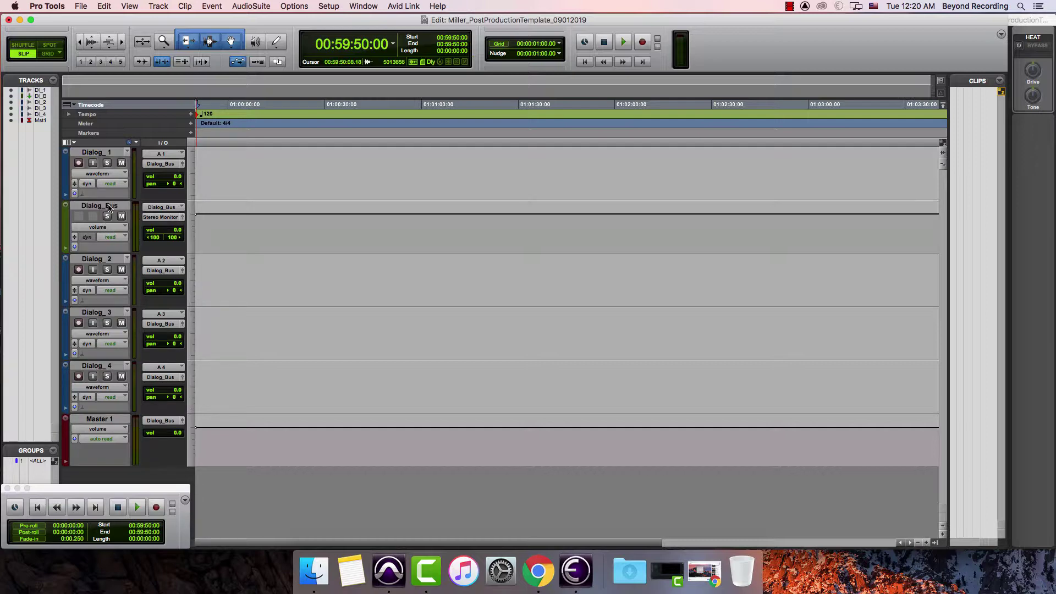
{"action": "left_click_drag", "start_coordinate": [109, 208], "coordinate": [114, 416]}
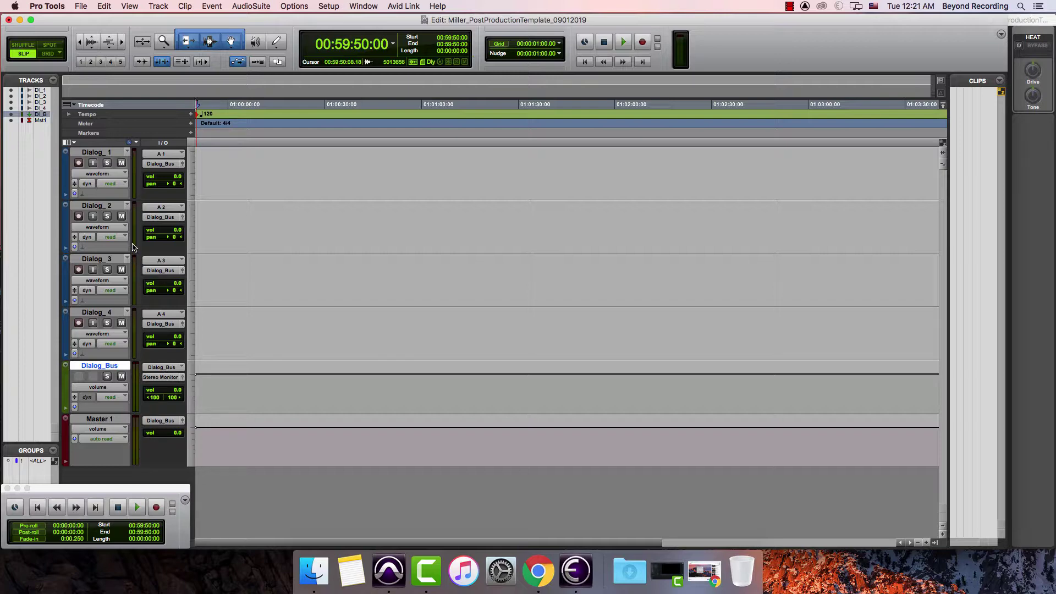
{"action": "left_click", "coordinate": [107, 163]}
{"action": "left_click", "coordinate": [107, 377]}
{"action": "left_click", "coordinate": [107, 378]}
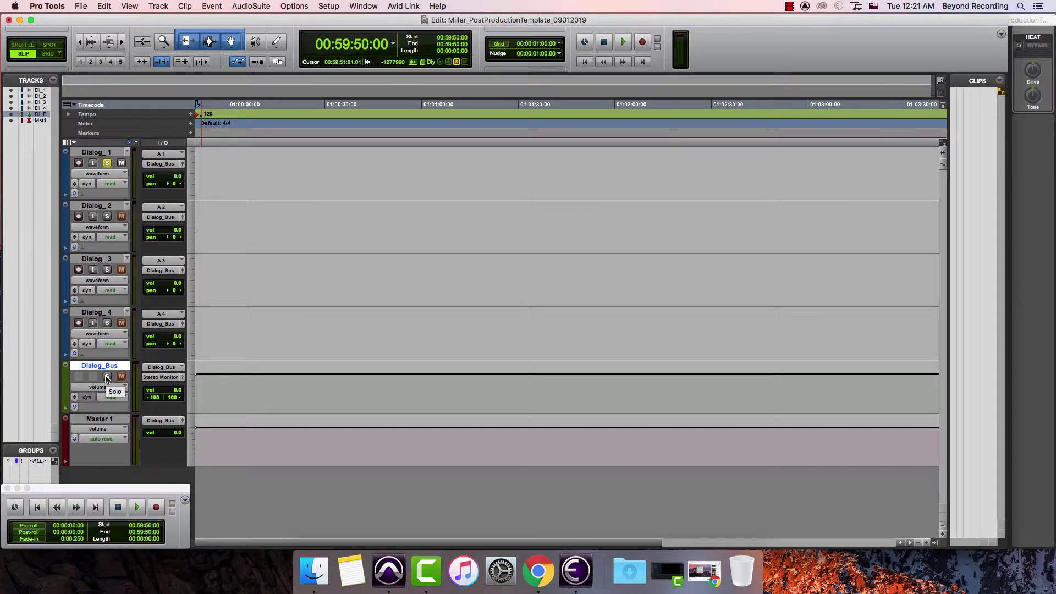
{"action": "left_click", "coordinate": [108, 377]}
{"action": "left_click", "coordinate": [106, 163]}
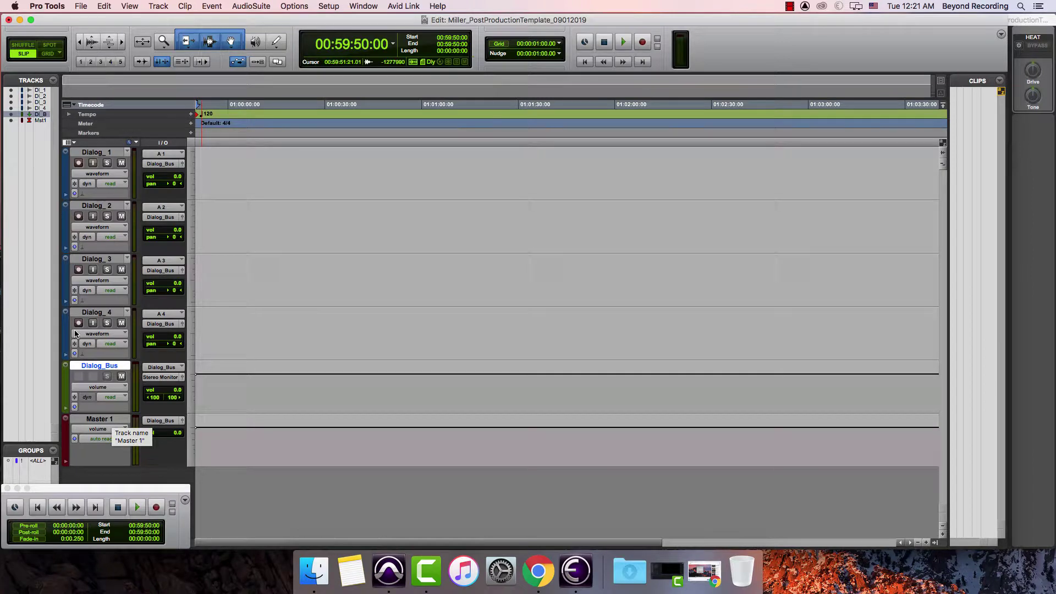
Set up 2 new stereo audio tracks named Music in the New Tracks dialog.
{"action": "left_click", "coordinate": [165, 7]}
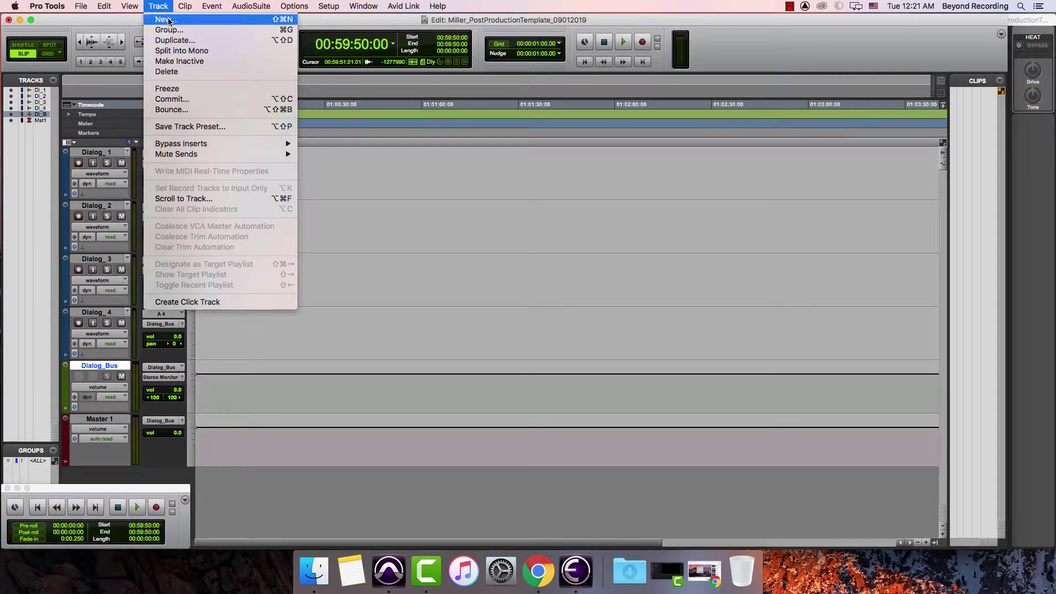
{"action": "left_click", "coordinate": [166, 5]}
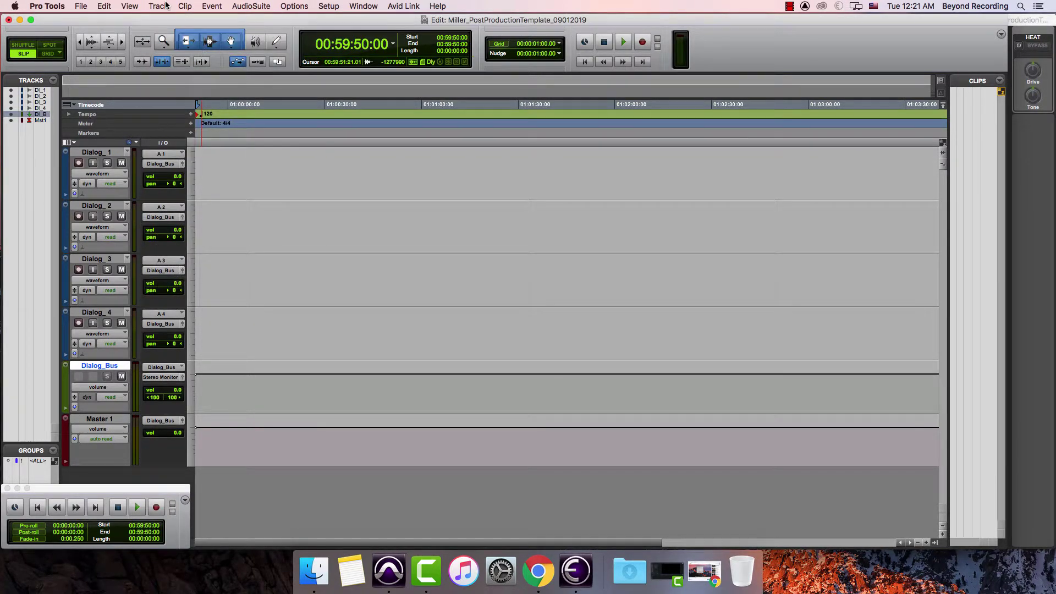
{"action": "key", "text": "super+shift+n"}
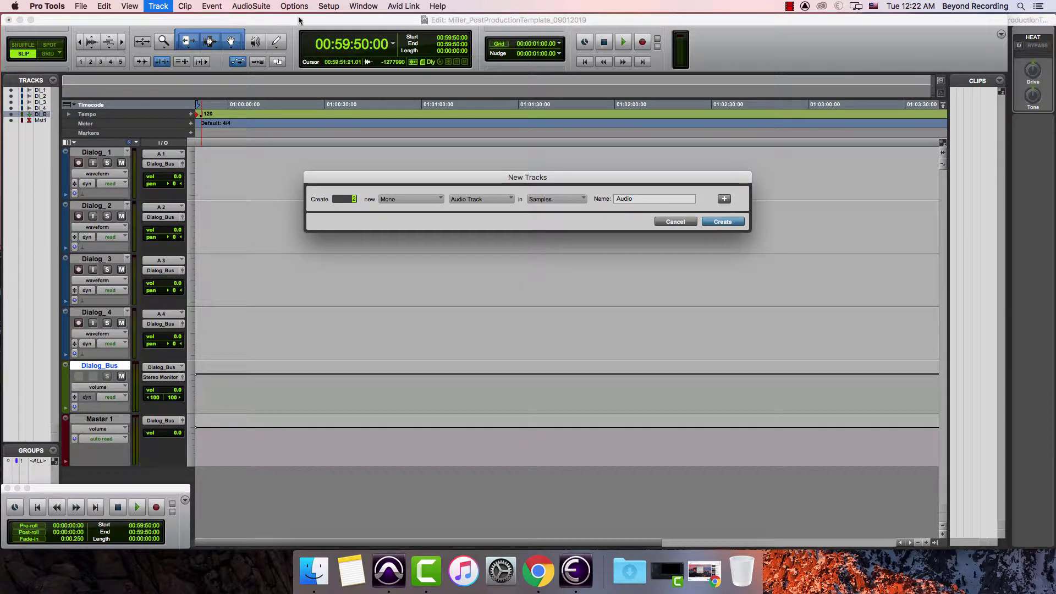
{"action": "left_click", "coordinate": [398, 200]}
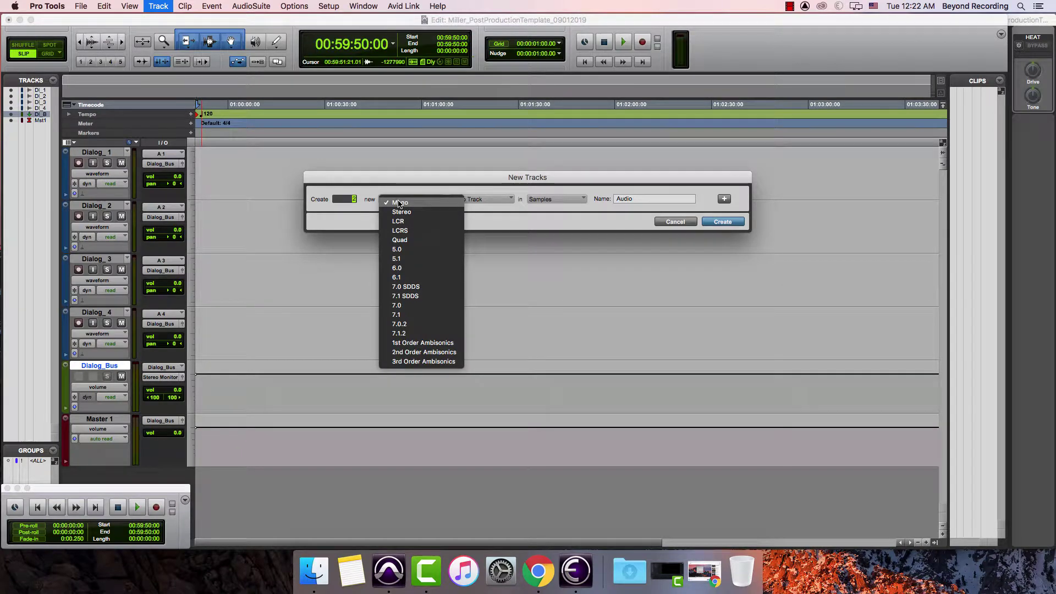
{"action": "left_click", "coordinate": [404, 190]}
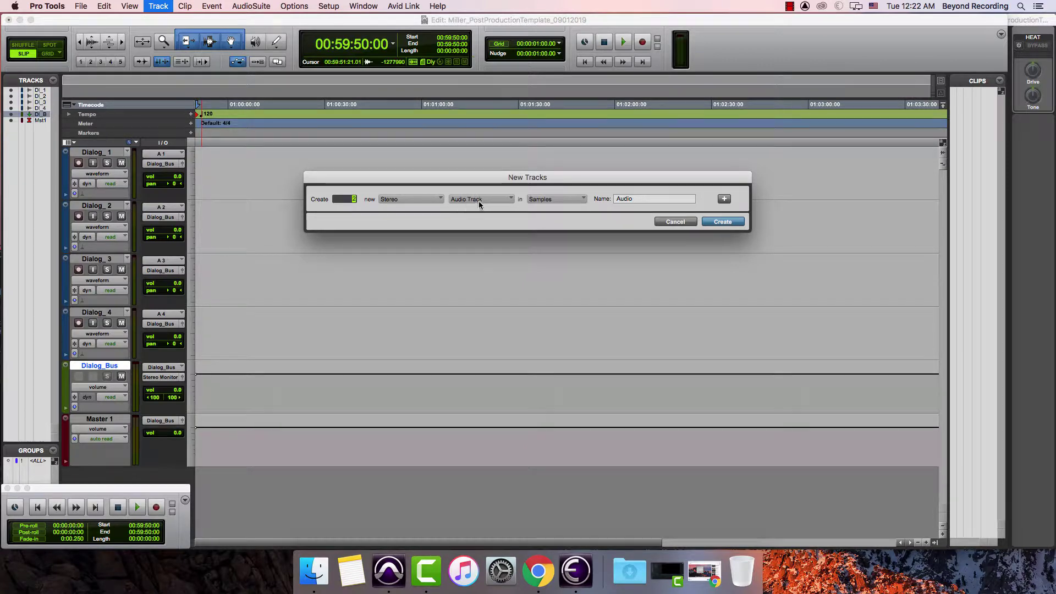
{"action": "left_click", "coordinate": [635, 198]}
{"action": "left_click_drag", "start_coordinate": [634, 198], "coordinate": [598, 196]}
{"action": "type", "text": "Music_"}
Create the Music_1 and Music_2 stereo tracks and scroll down to them below Dialog_Bus.
{"action": "left_click", "coordinate": [723, 222]}
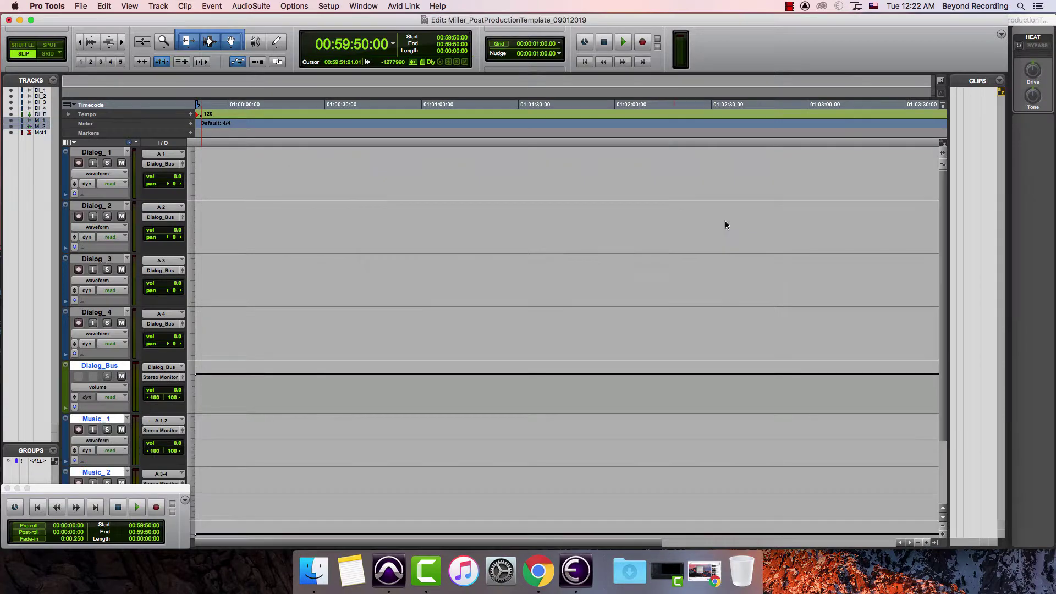
{"action": "scroll", "coordinate": [343, 359], "scroll_direction": "down", "scroll_amount": 3}
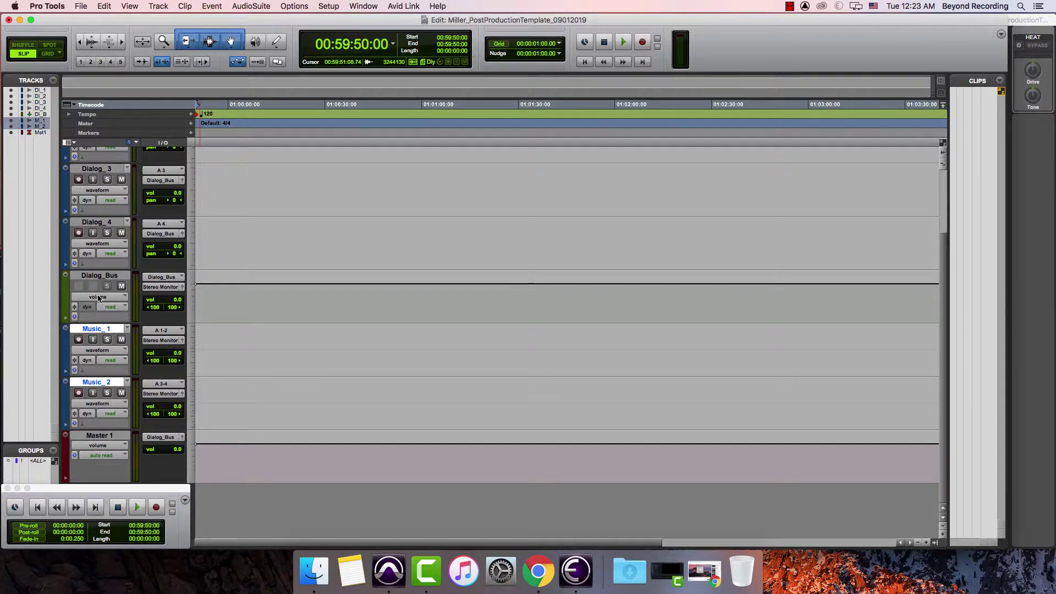
{"action": "left_click", "coordinate": [100, 276]}
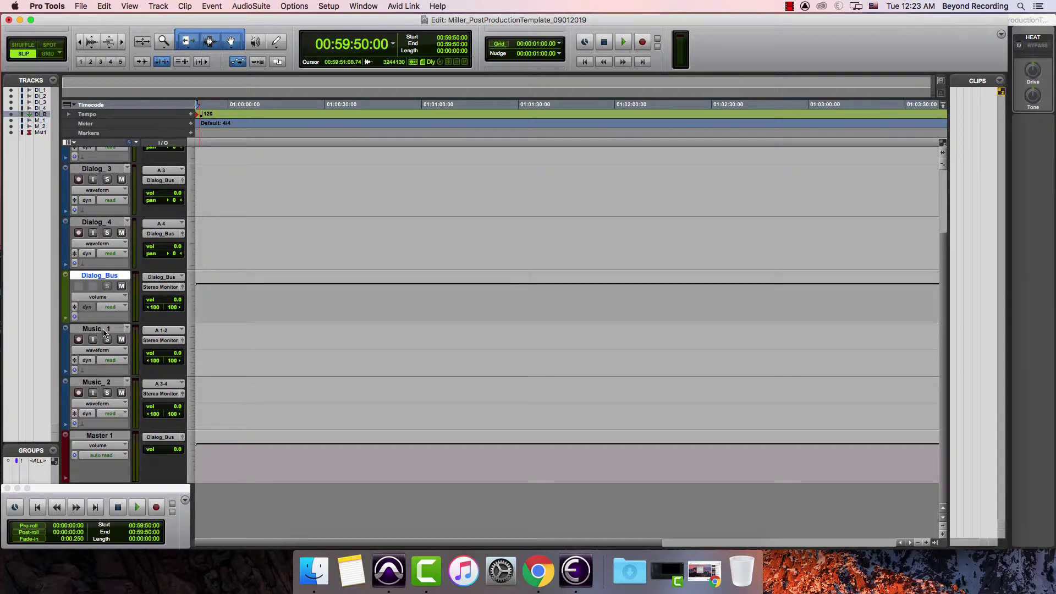
{"action": "left_click", "coordinate": [105, 330]}
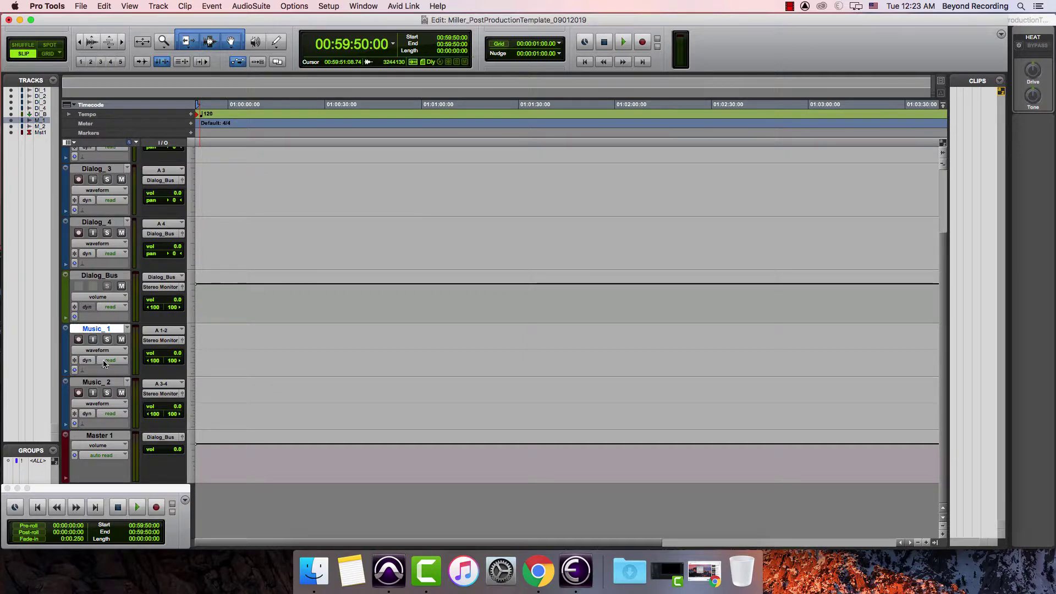
After briefly reselecting Dialog_1–Dialog_4, select Music_1 and Music_2 together.
{"action": "scroll", "coordinate": [102, 159], "scroll_direction": "up", "scroll_amount": 5}
{"action": "left_click", "coordinate": [103, 153]}
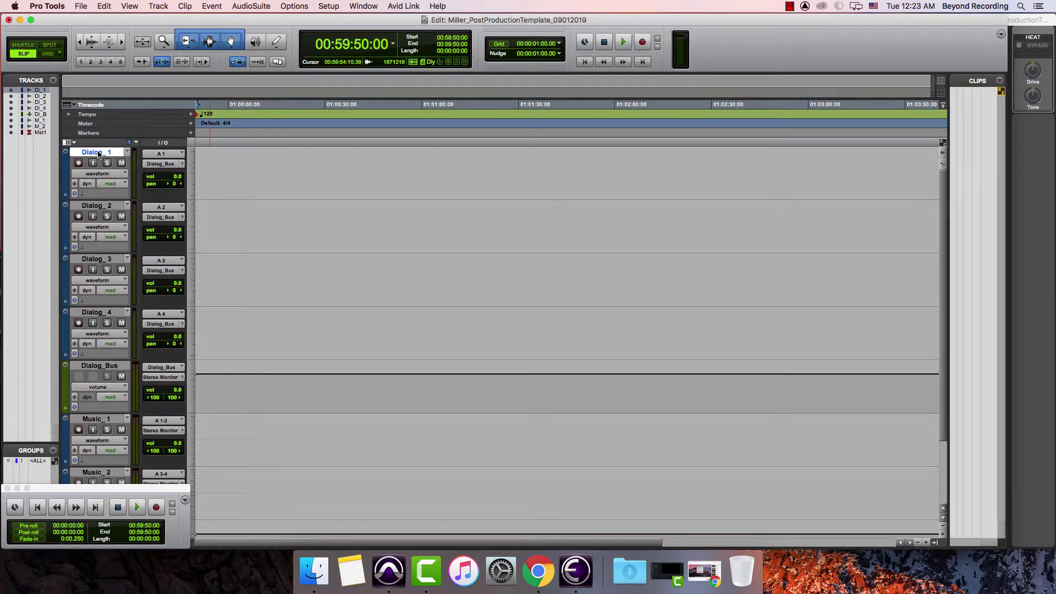
{"action": "left_click", "coordinate": [92, 313], "text": "shift"}
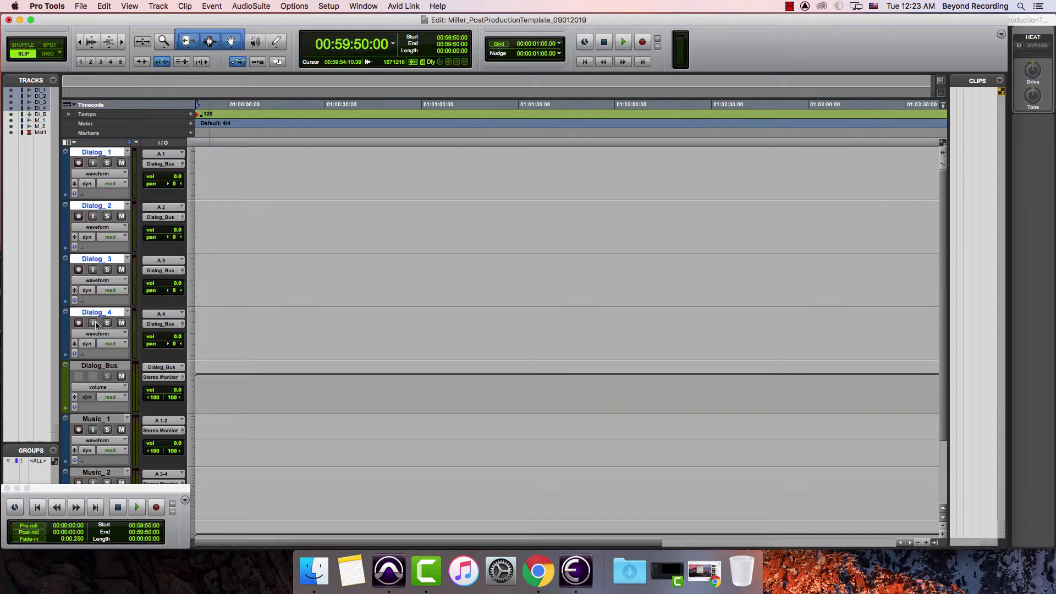
{"action": "scroll", "coordinate": [95, 325], "scroll_direction": "down", "scroll_amount": 3}
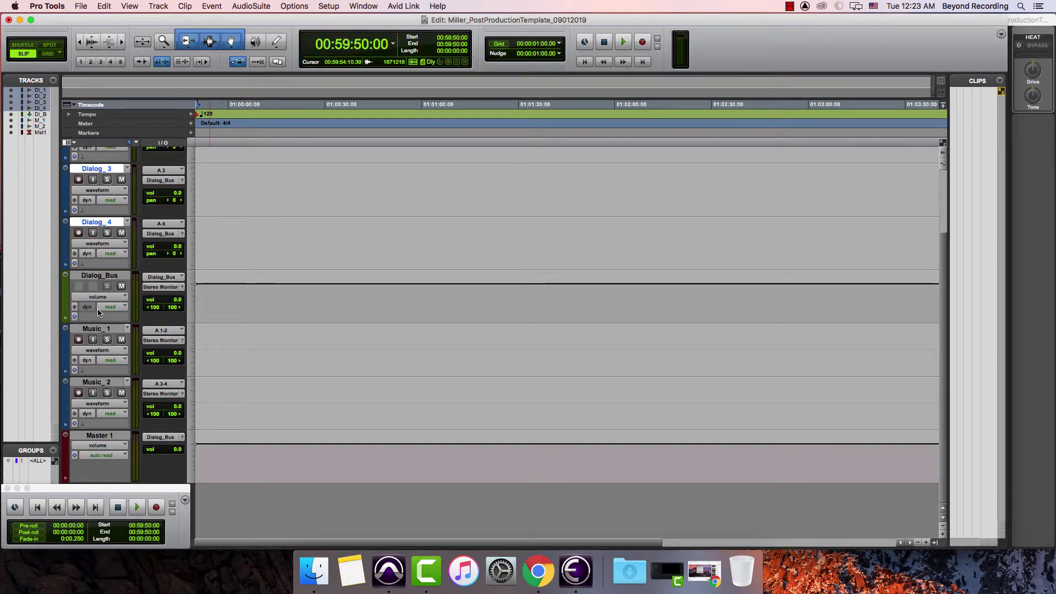
{"action": "left_click", "coordinate": [108, 329]}
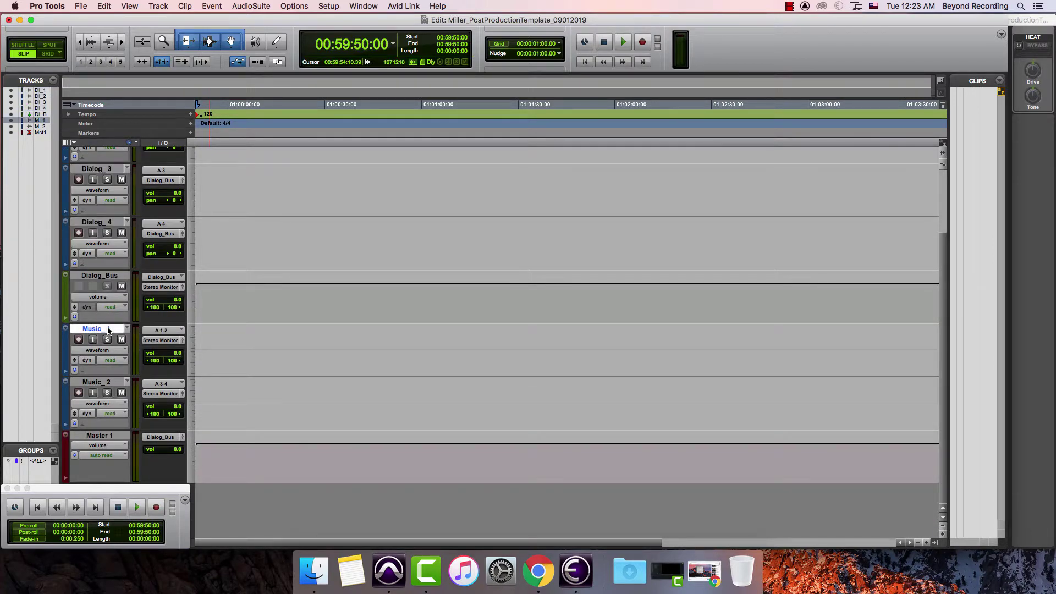
{"action": "left_click", "coordinate": [96, 383], "text": "shift"}
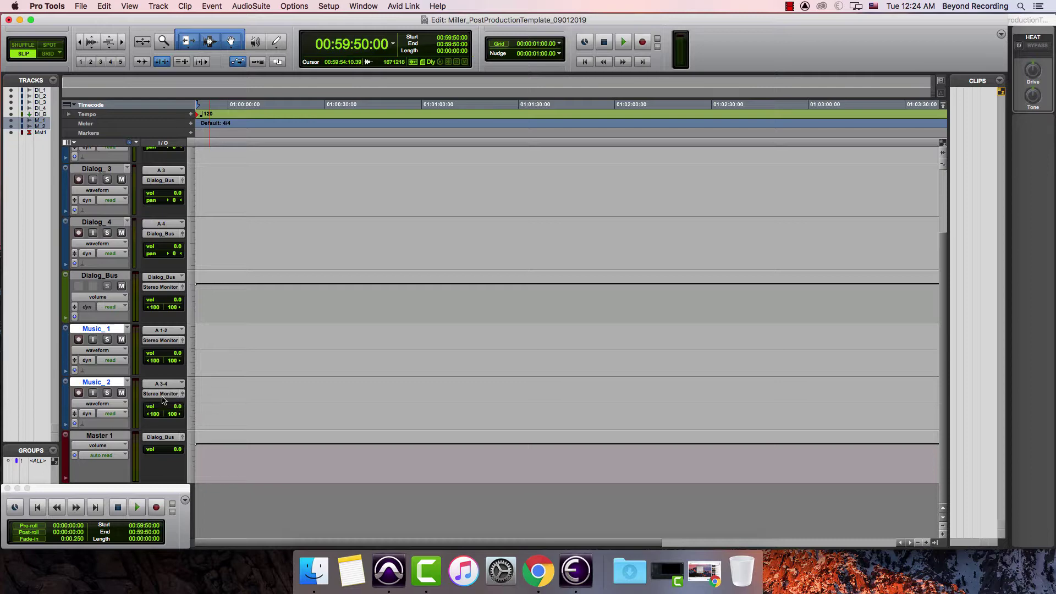
Route Music_2's output to a new stereo aux track named Music_Bus and create it.
{"action": "left_click", "coordinate": [163, 397]}
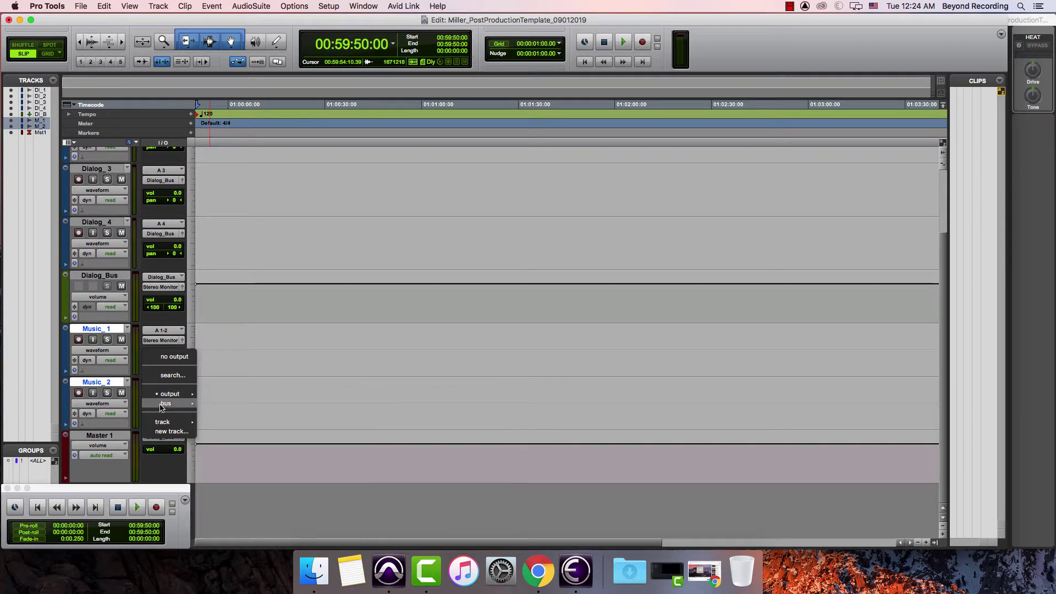
{"action": "left_click", "coordinate": [160, 433]}
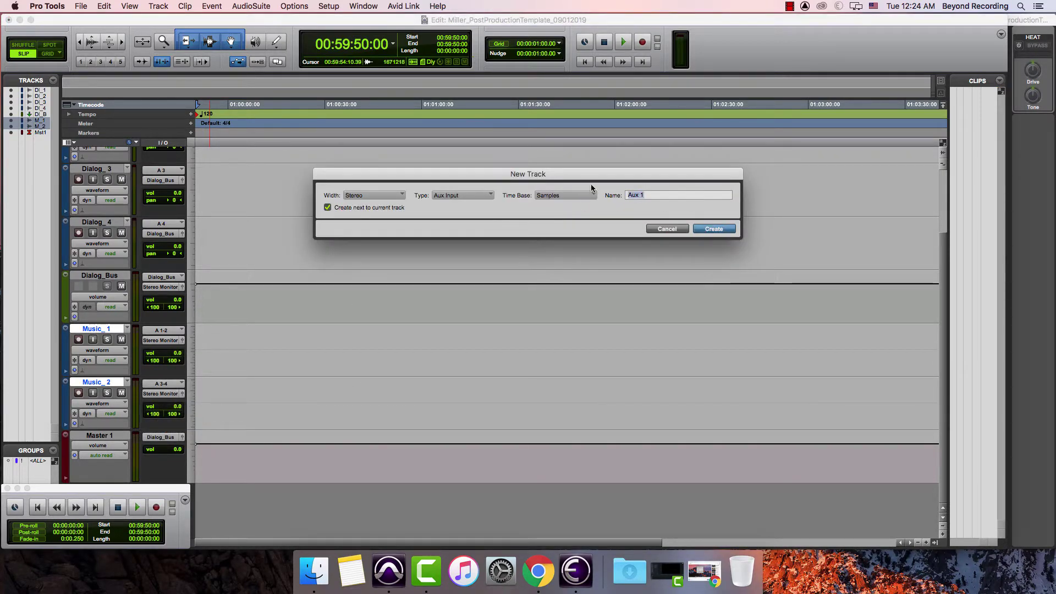
{"action": "type", "text": "Music_Buss"}
{"action": "key", "text": "Return"}
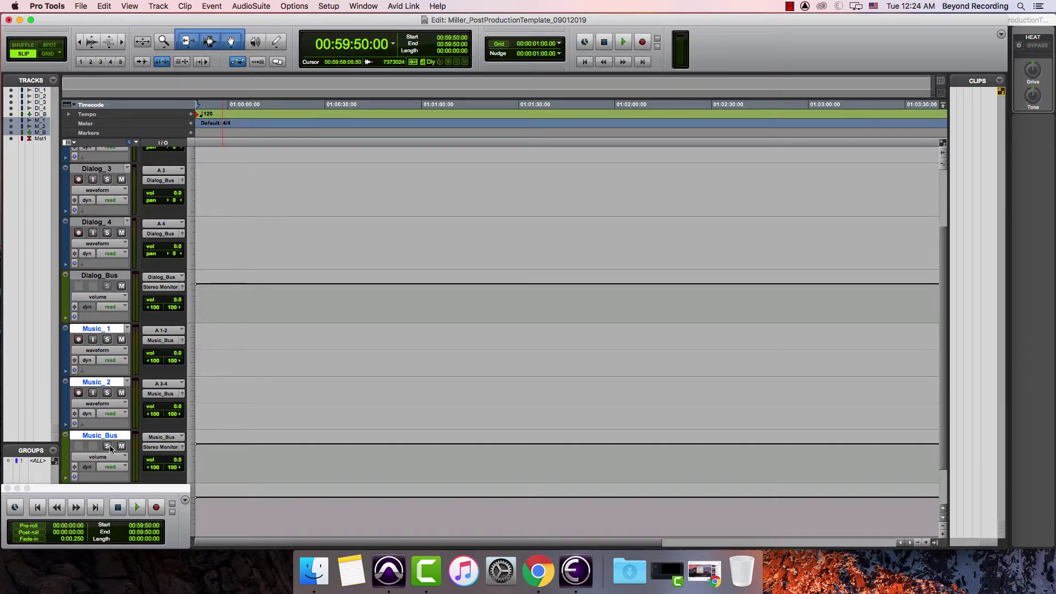
{"action": "scroll", "coordinate": [209, 415], "scroll_direction": "down", "scroll_amount": 2}
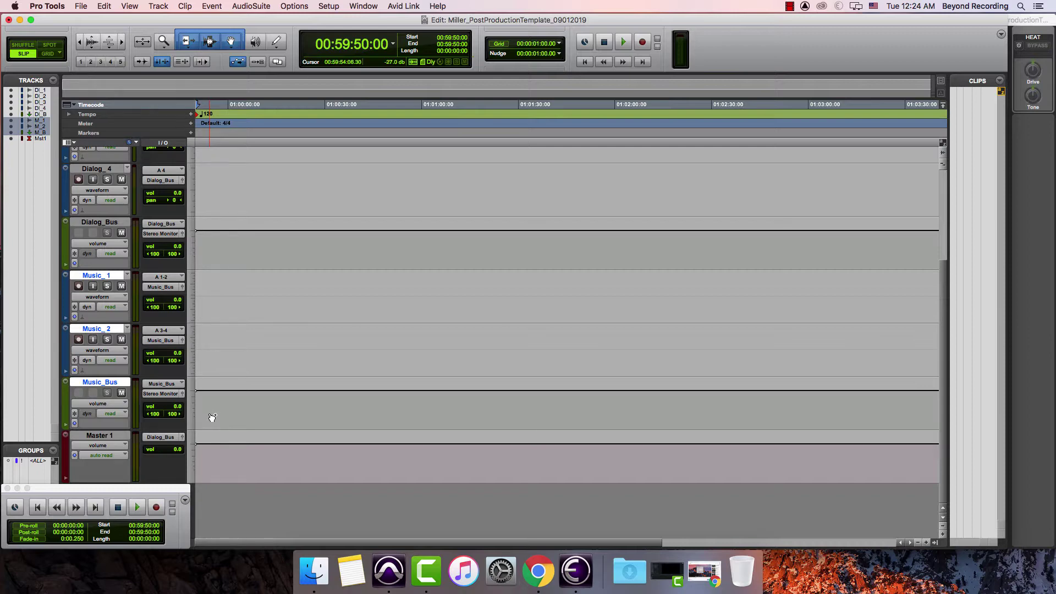
Create four stereo audio tracks named Effects_, giving Effects_1 to Effects_4.
{"action": "key", "text": "super+shift+n"}
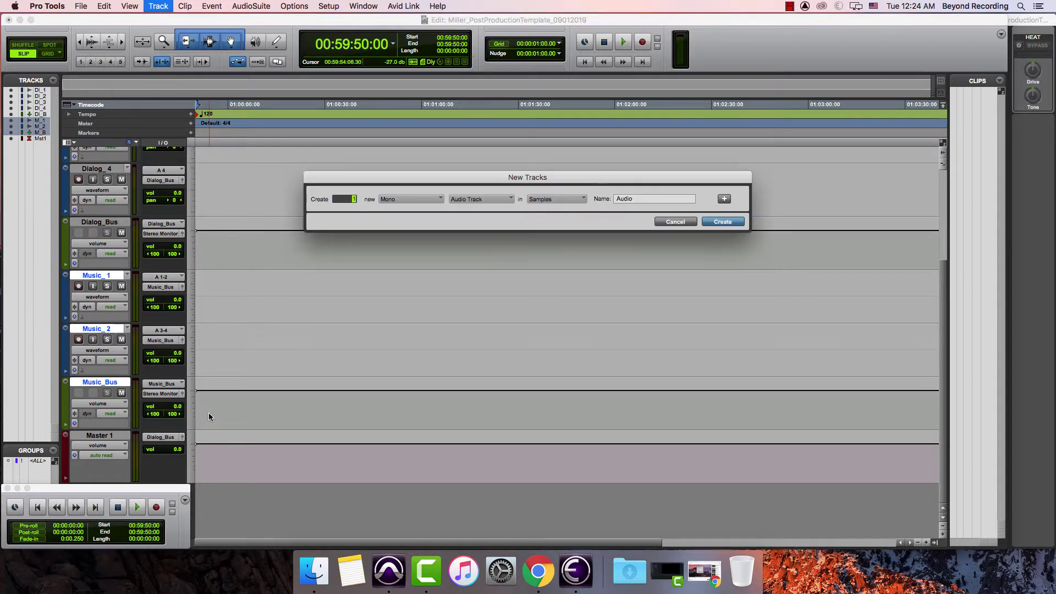
{"action": "key", "text": "super+Right"}
{"action": "type", "text": "Effects_"}
{"action": "key", "text": "Return"}
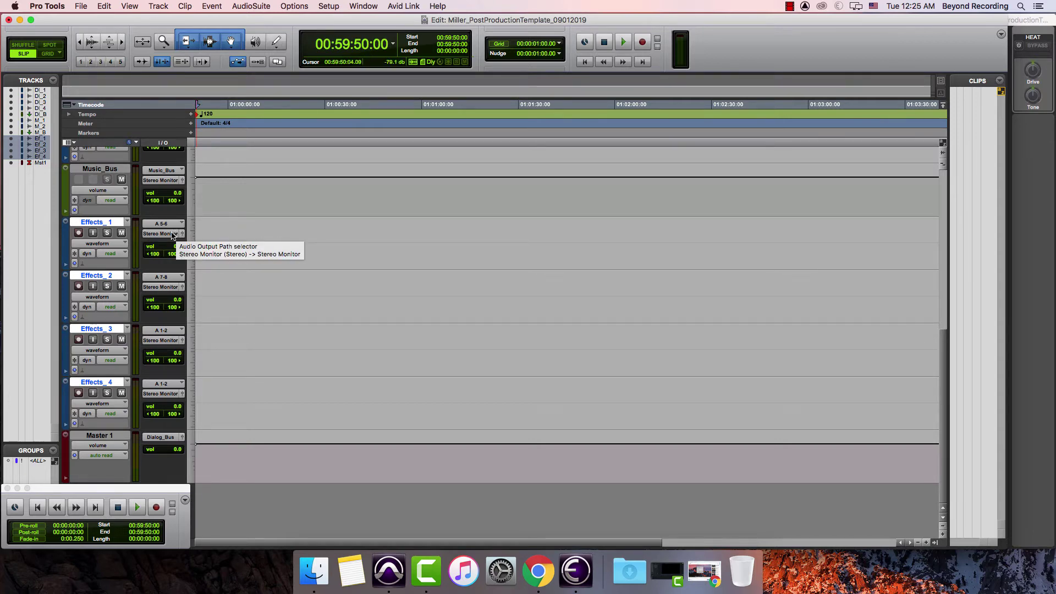
Route Effects_1–Effects_4 outputs into a new stereo aux track named Effect_Bus.
{"action": "left_click", "coordinate": [172, 236]}
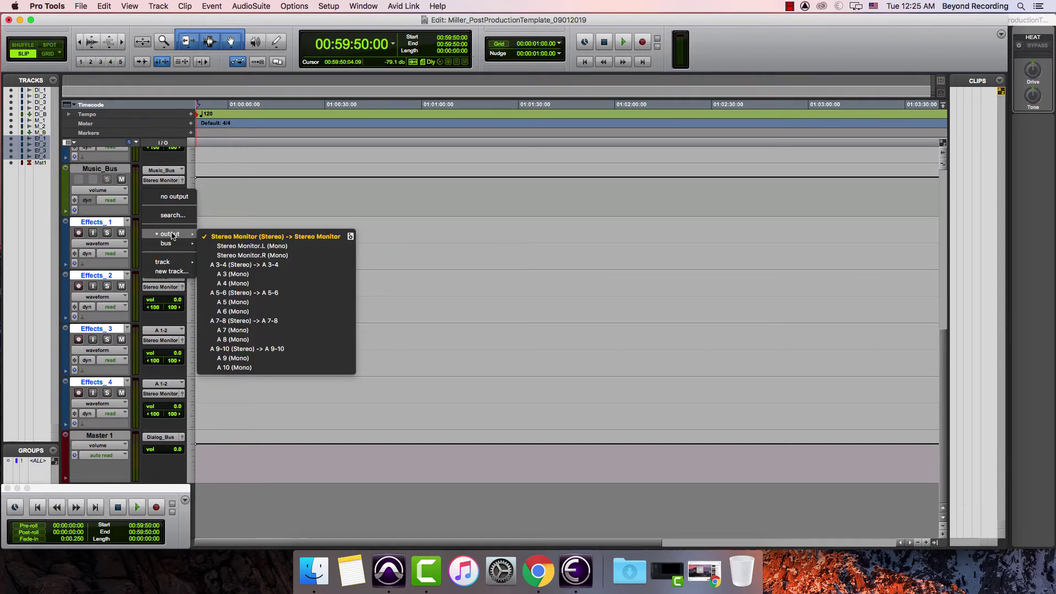
{"action": "left_click", "coordinate": [171, 271]}
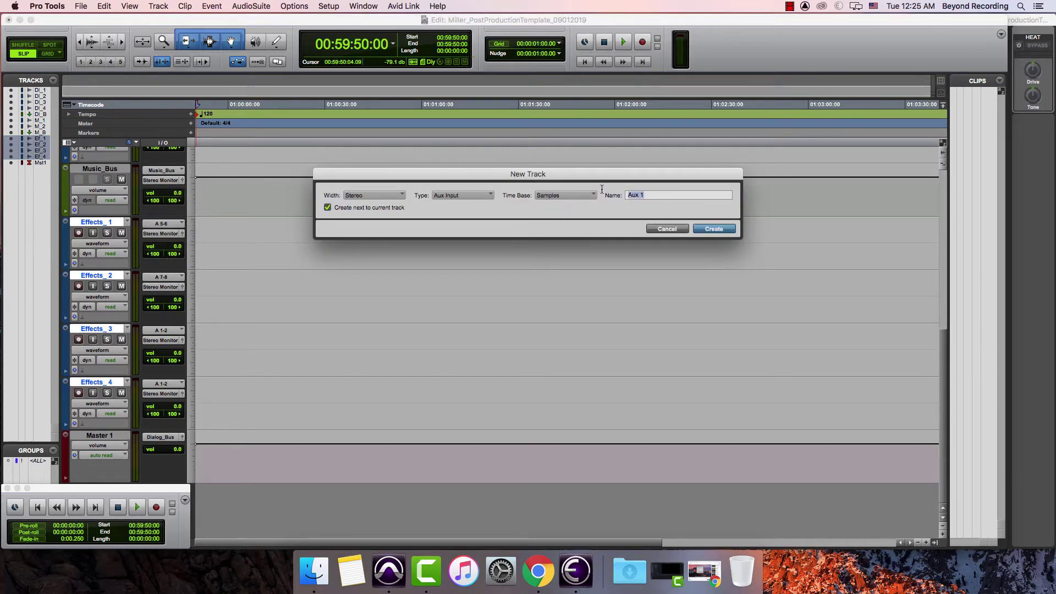
{"action": "type", "text": "Effect_Bus"}
{"action": "key", "text": "Return"}
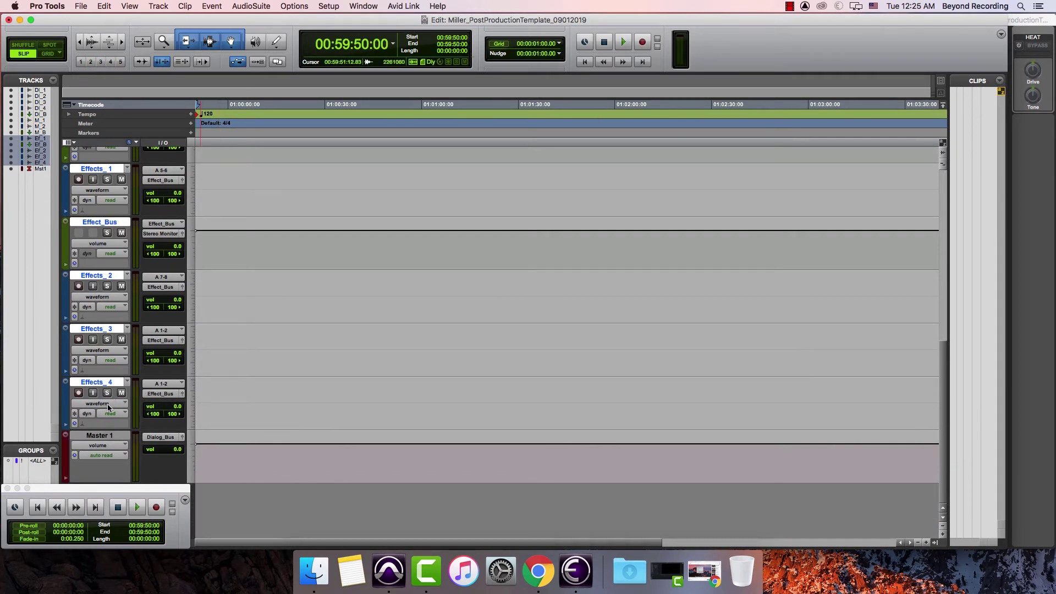
Deselect tracks and drag Effect_Bus below Effects_4, just above Master 1.
{"action": "left_click", "coordinate": [108, 223], "text": "alt"}
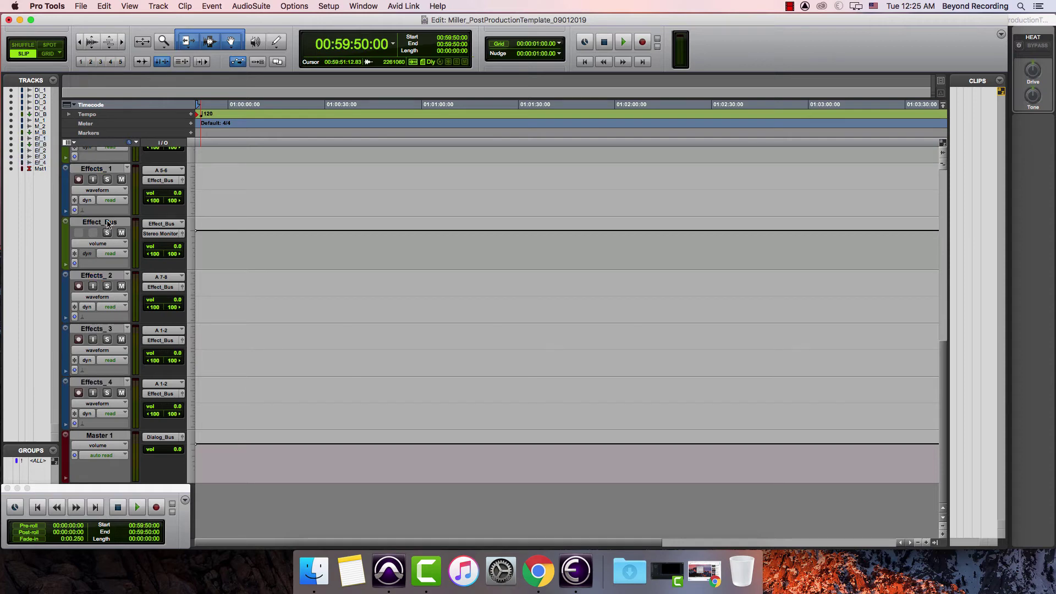
{"action": "left_click_drag", "start_coordinate": [109, 222], "coordinate": [122, 420]}
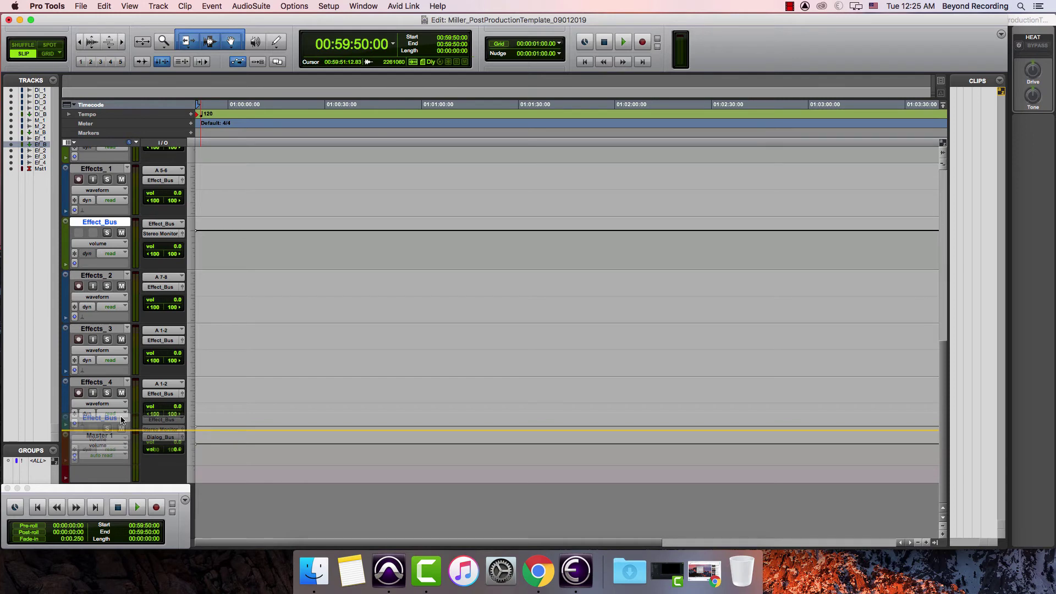
{"action": "left_click_drag", "start_coordinate": [122, 420], "coordinate": [122, 420]}
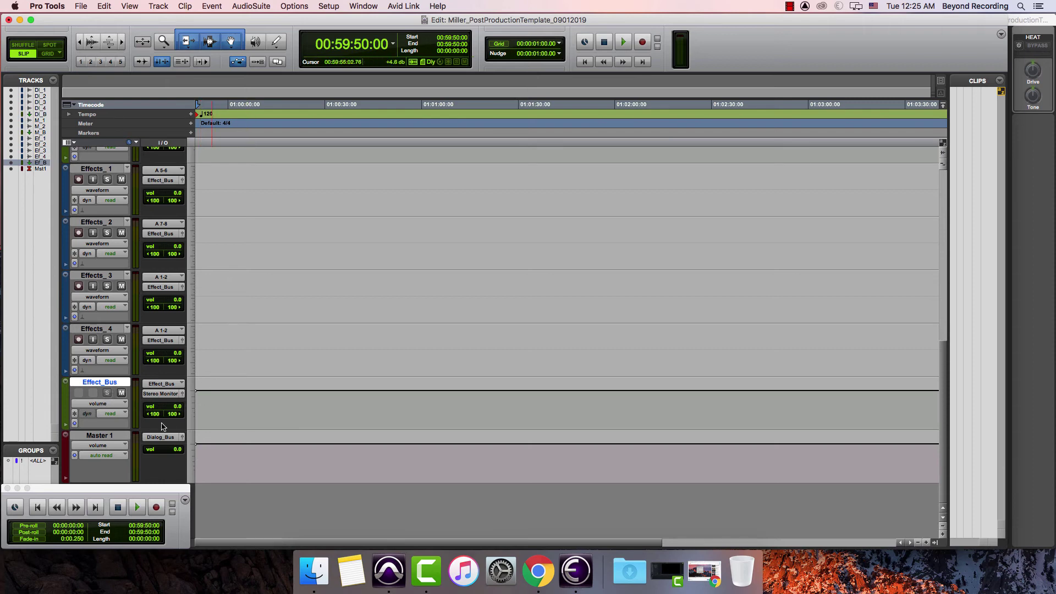
Add one stereo audio track, Audio 1, below Dialog_1 and begin renaming it '2 po'.
{"action": "scroll", "coordinate": [289, 329], "scroll_direction": "up", "scroll_amount": 10}
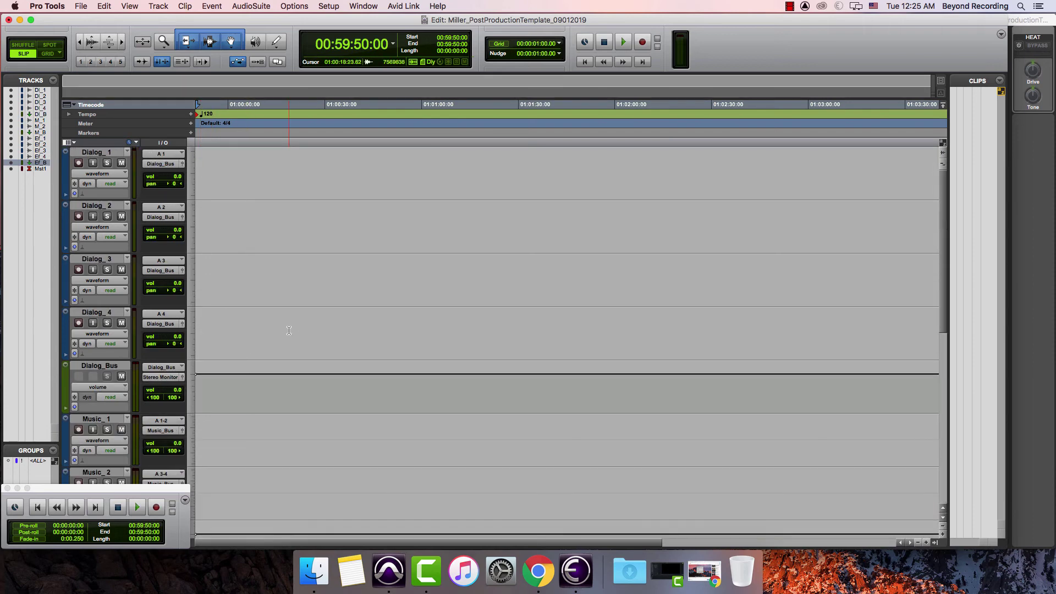
{"action": "left_click", "coordinate": [112, 153]}
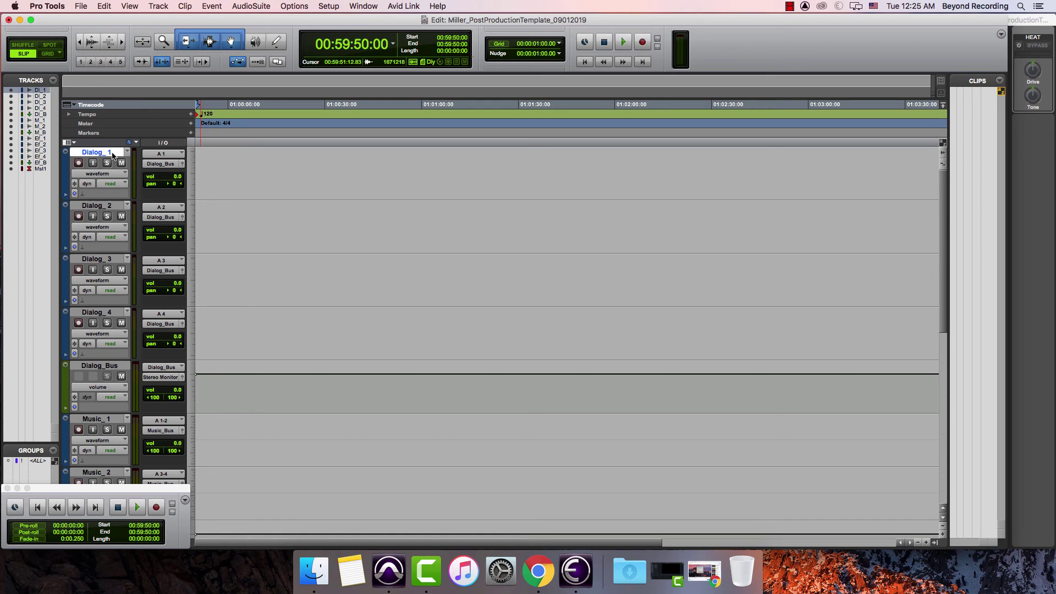
{"action": "key", "text": "super+shift+n"}
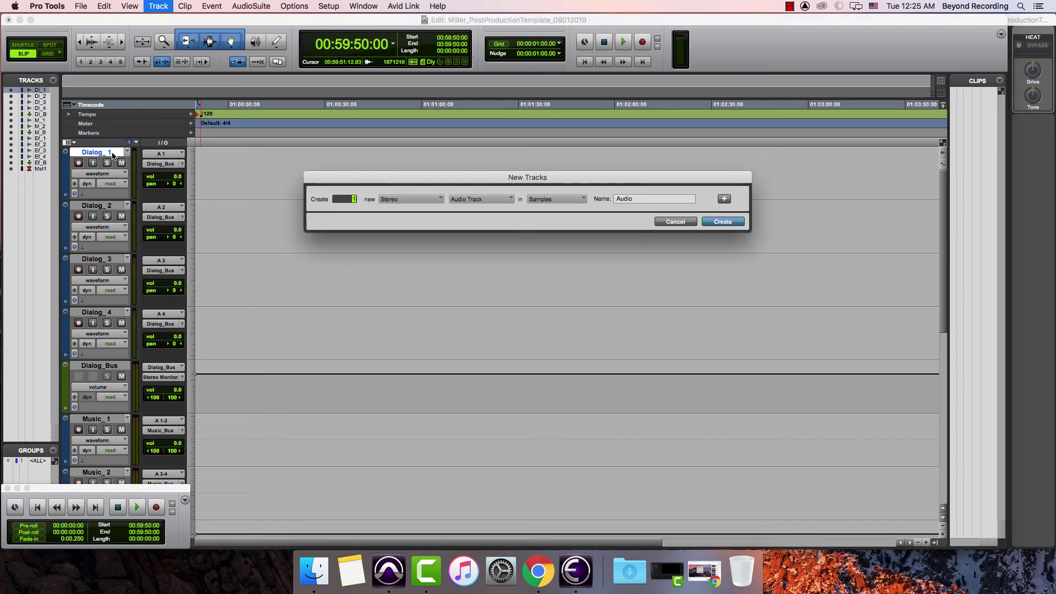
{"action": "key", "text": "Return"}
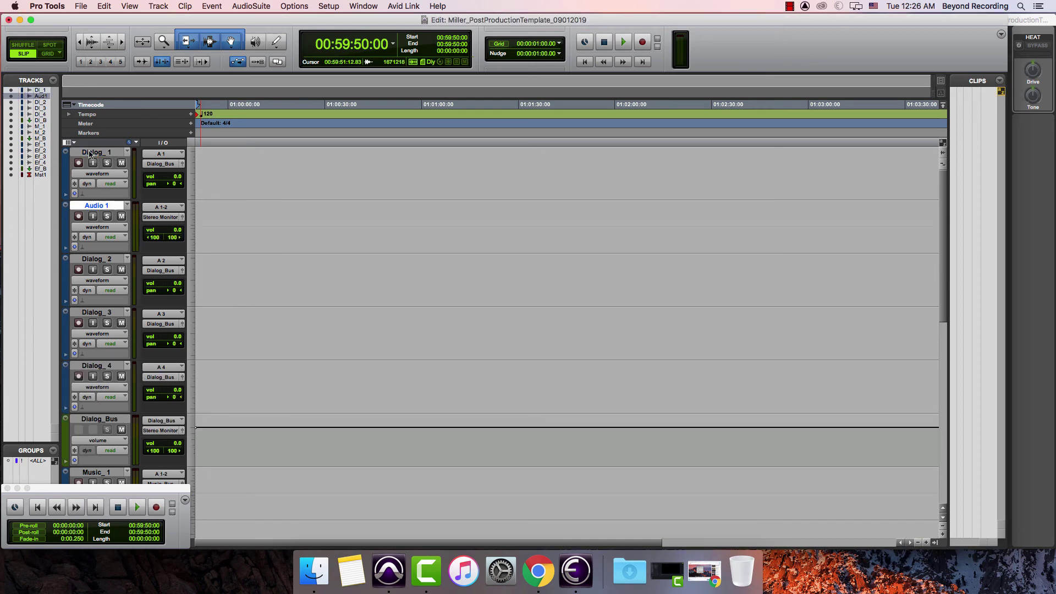
{"action": "double_click", "coordinate": [94, 207]}
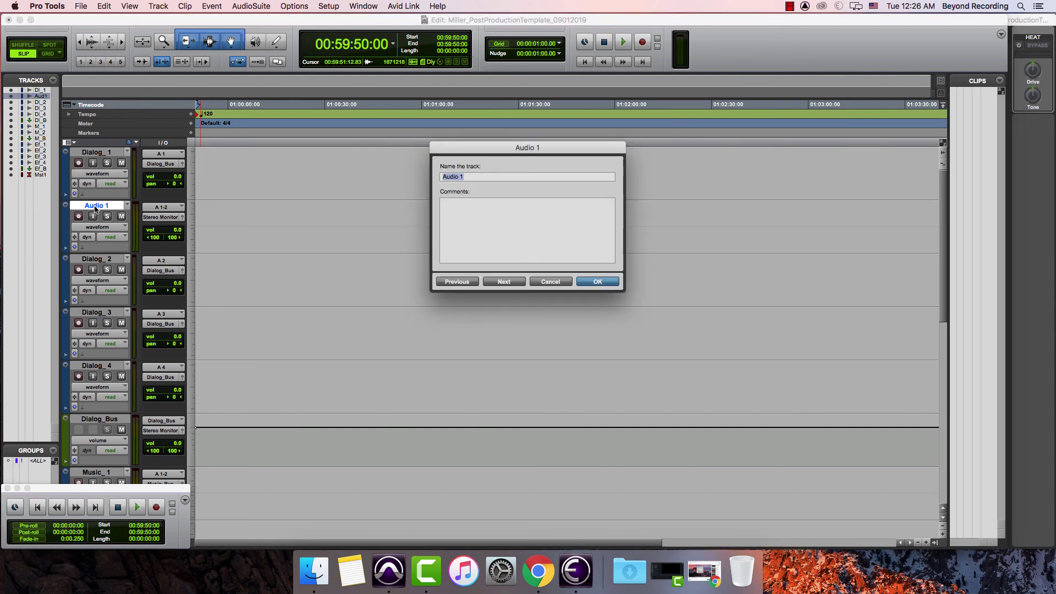
{"action": "type", "text": "2 pop"}
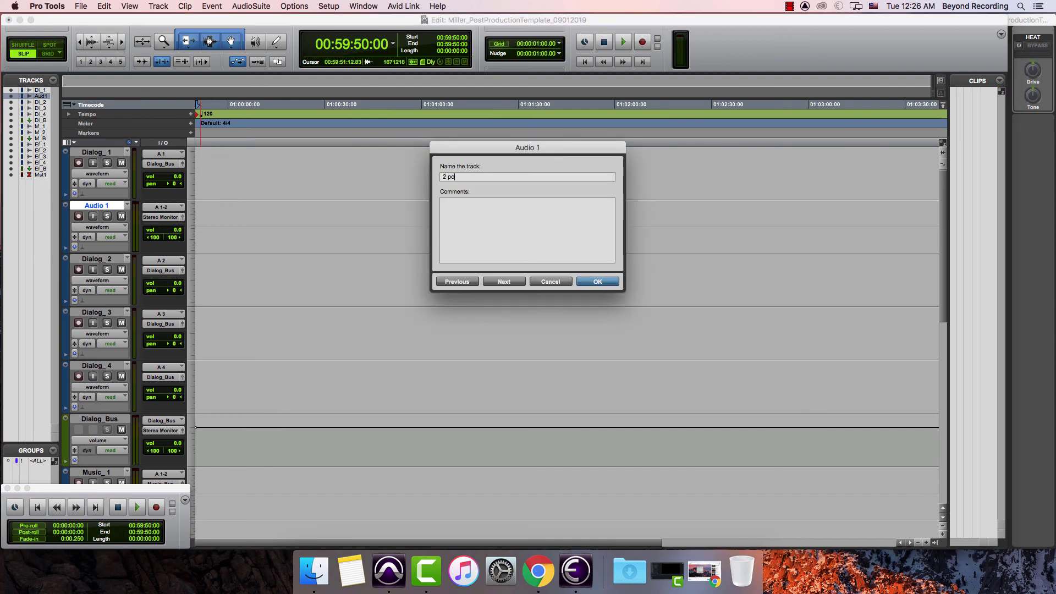